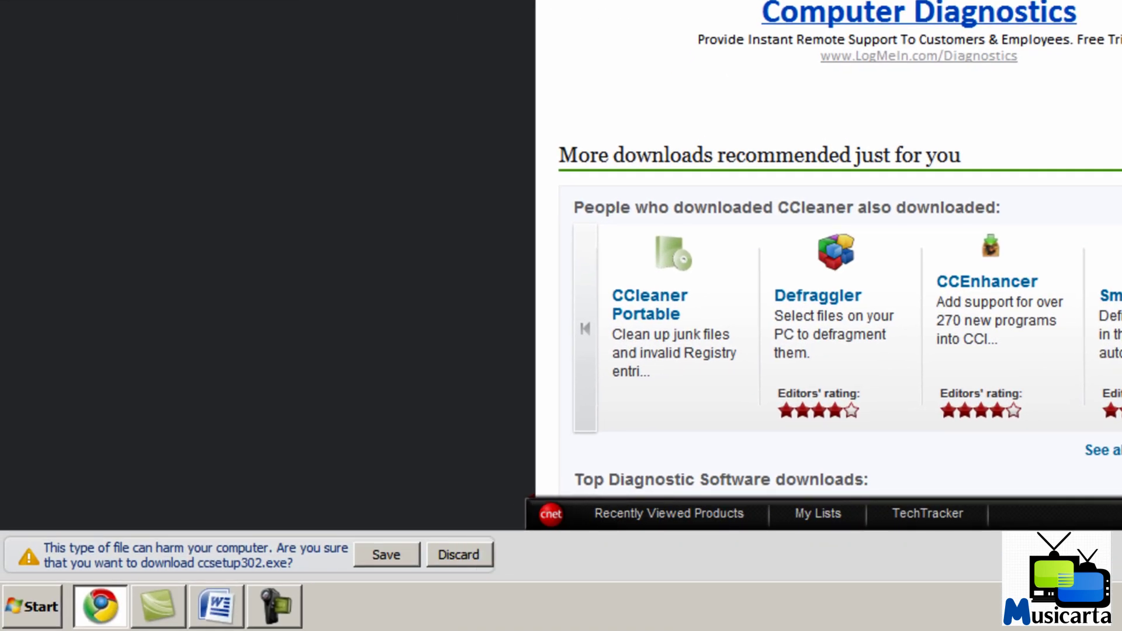
Save the ccsetup302.exe installer download and choose Open from its download menu
left_click(380, 554)
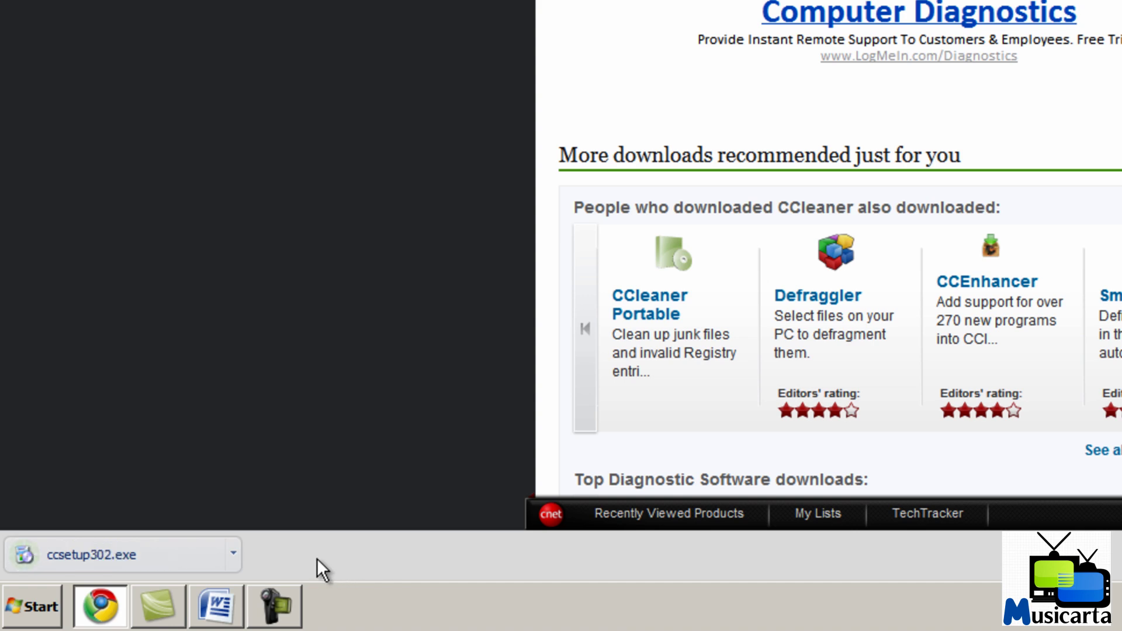
left_click(235, 556)
Install CCleaner v3.02 in English with default options and launch it
left_click(257, 483)
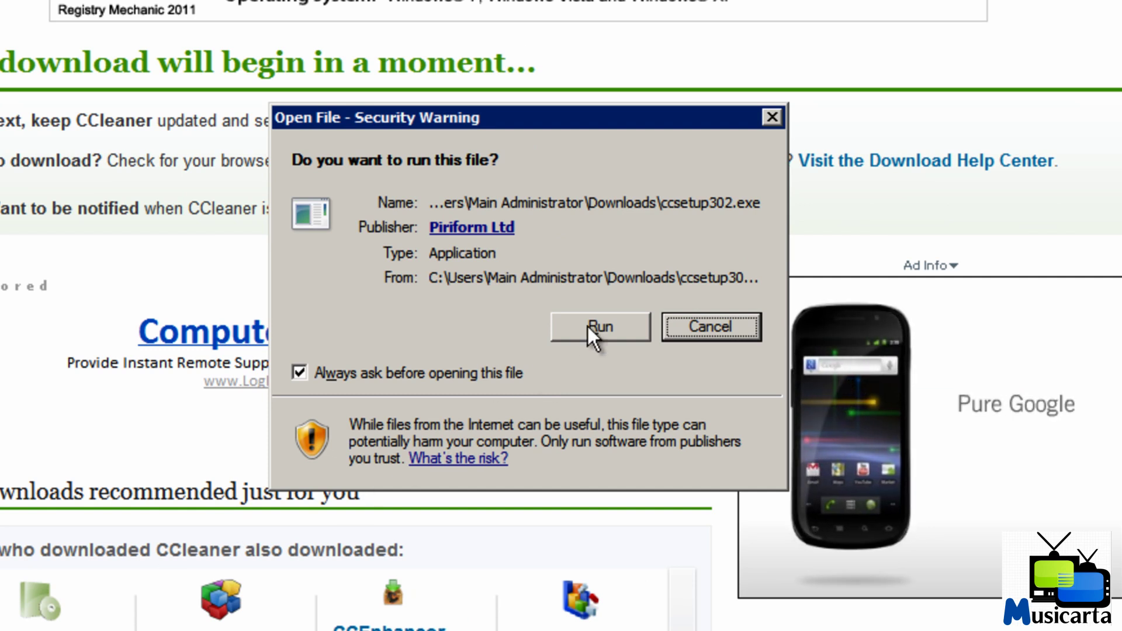
left_click(588, 326)
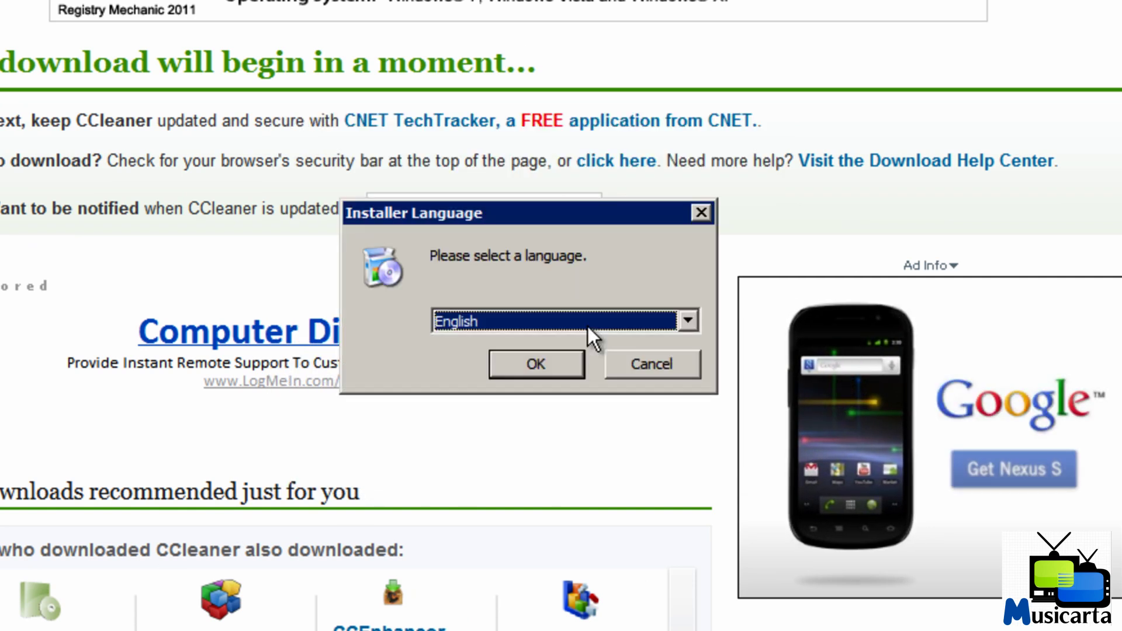
left_click(539, 361)
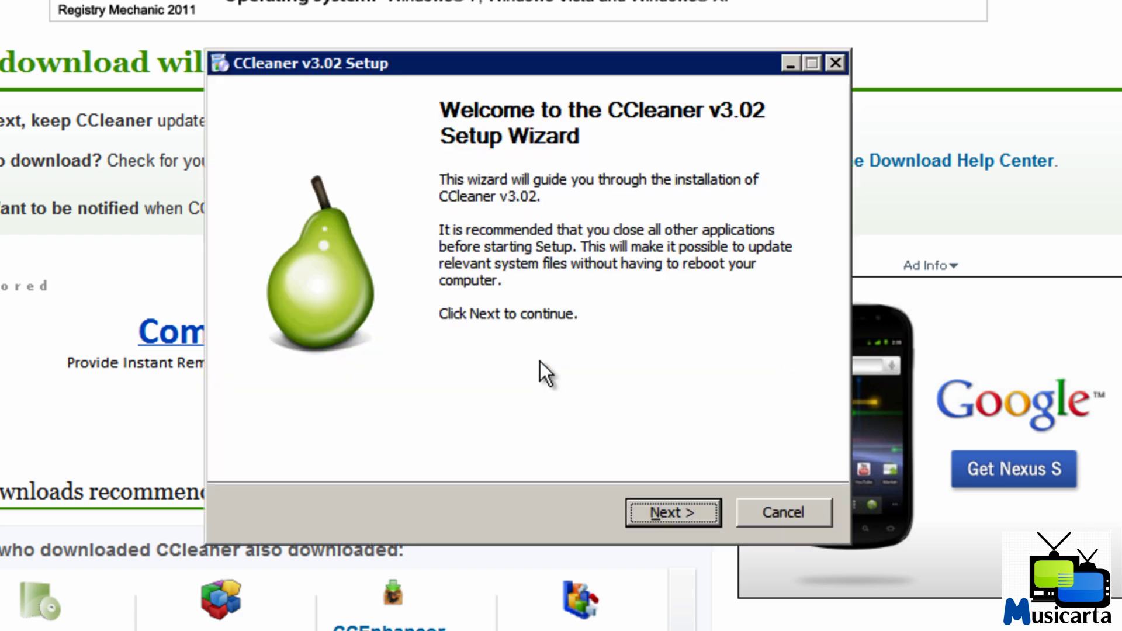
left_click(659, 515)
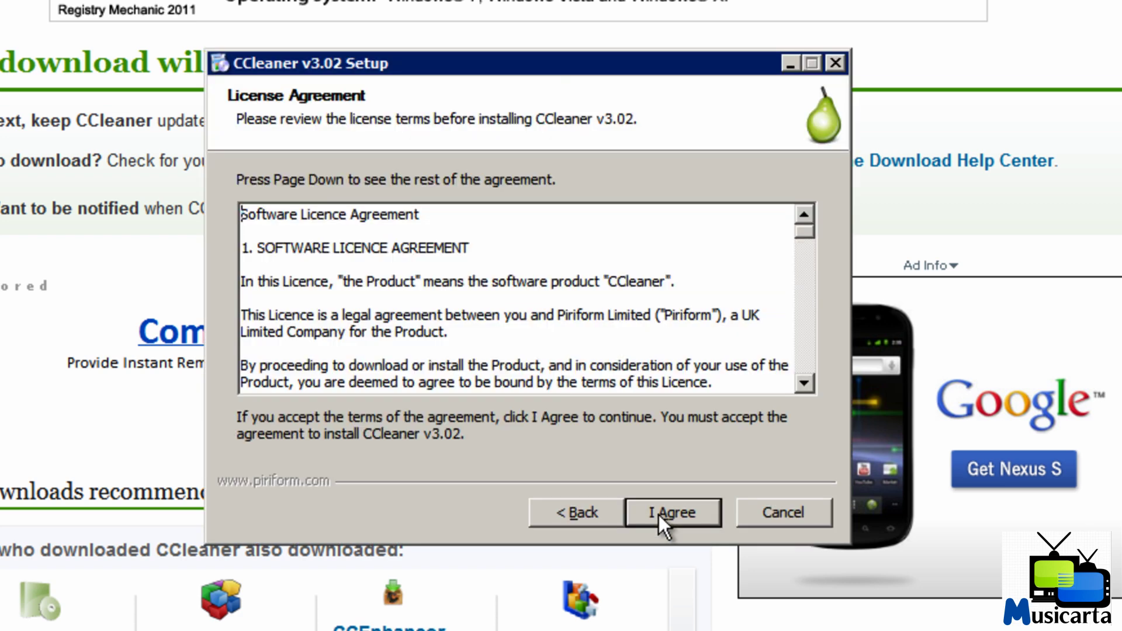
left_click(659, 515)
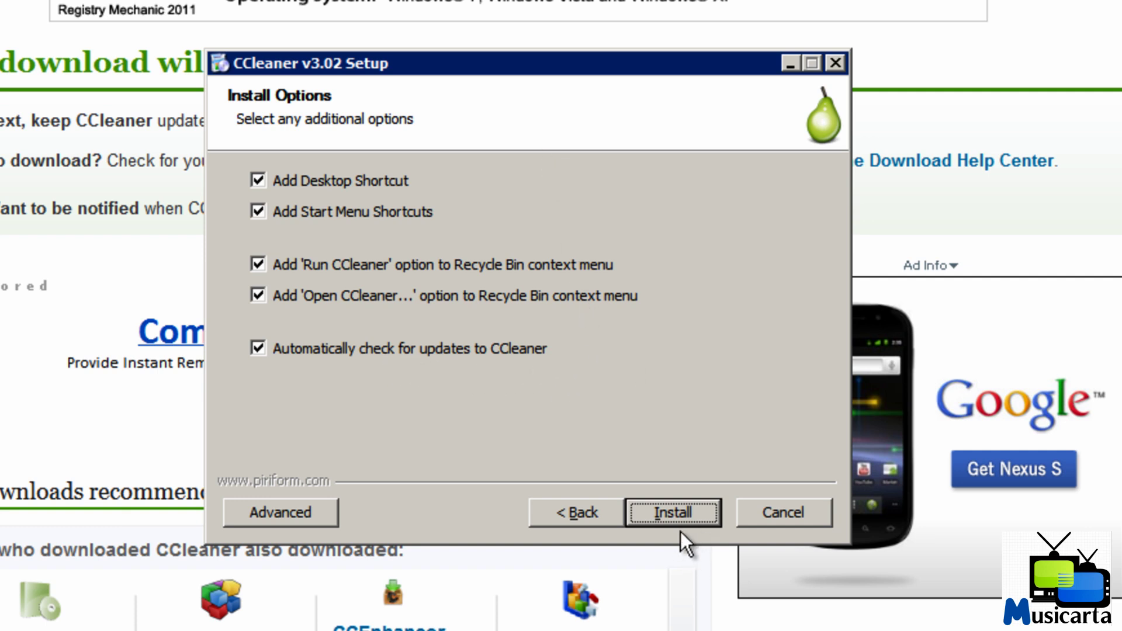
left_click(680, 515)
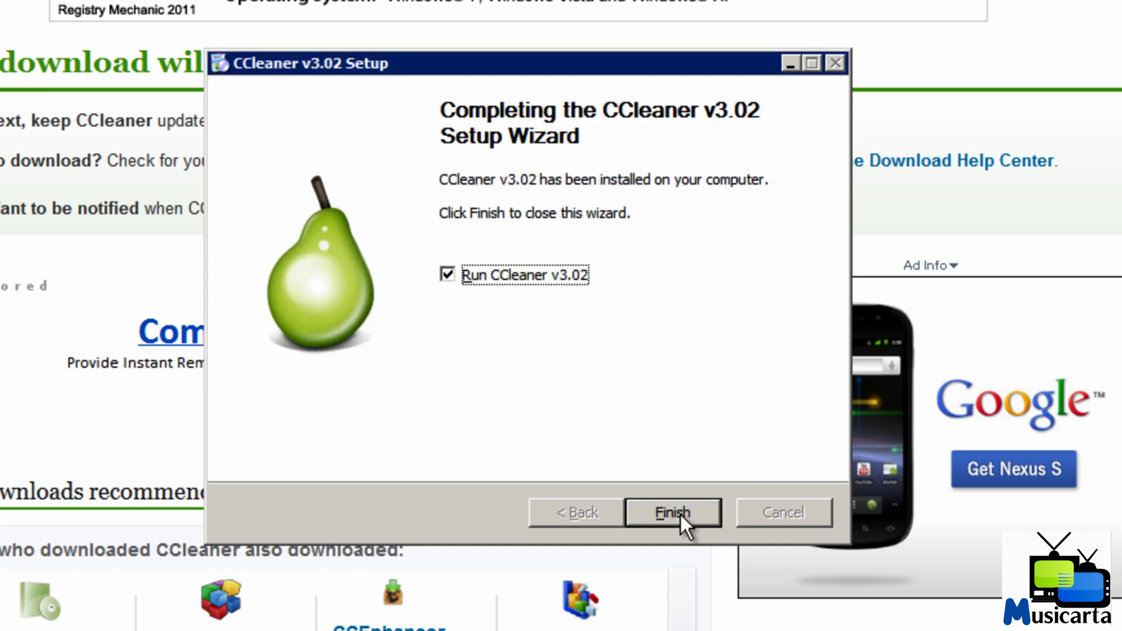
left_click(681, 515)
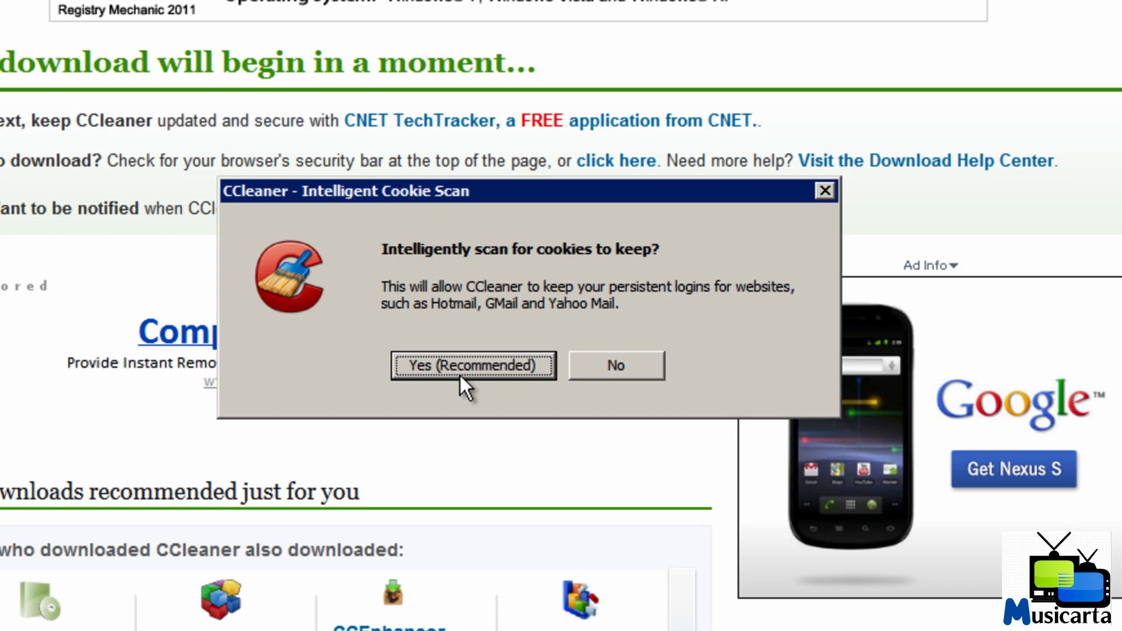
Keep cookies for persistent logins, close Chrome, and maximize the CCleaner window
left_click(460, 376)
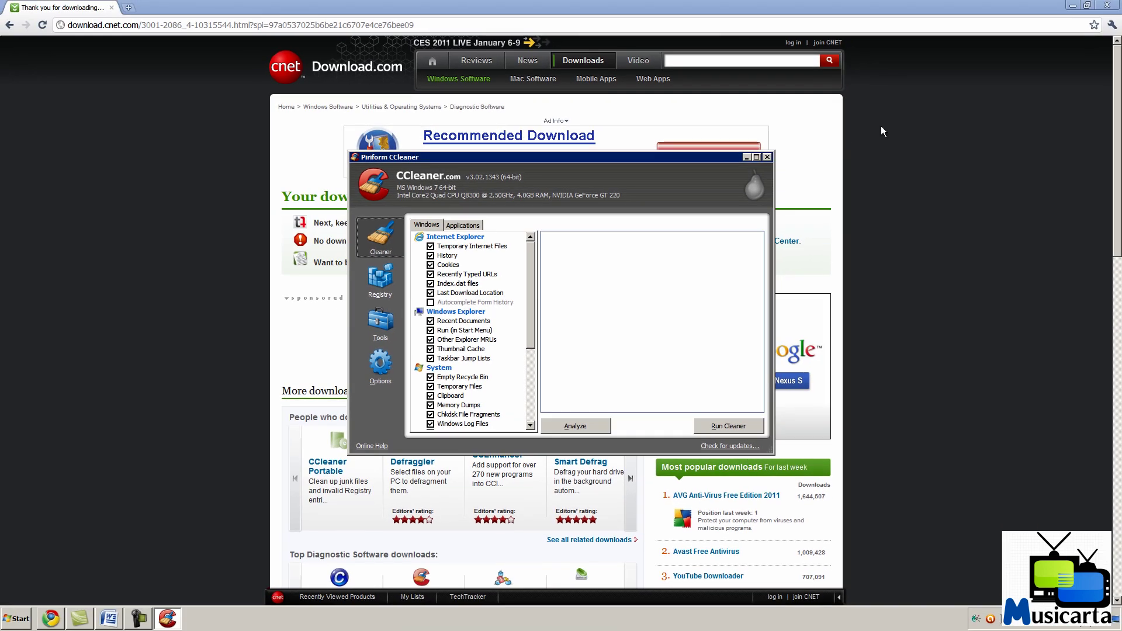
left_click(1106, 5)
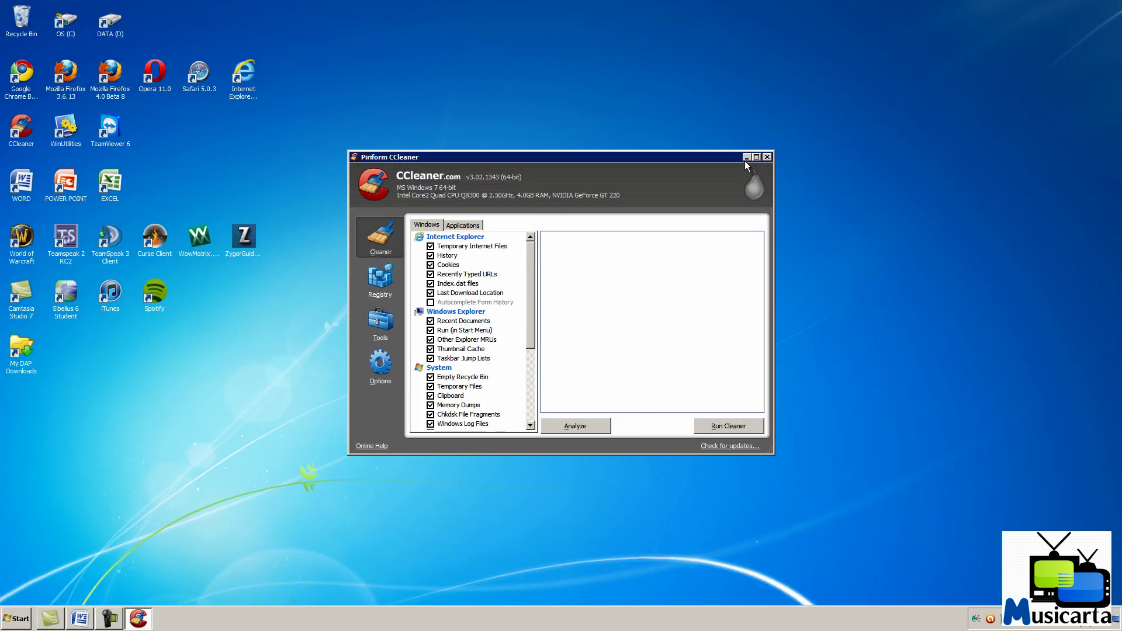
left_click(756, 157)
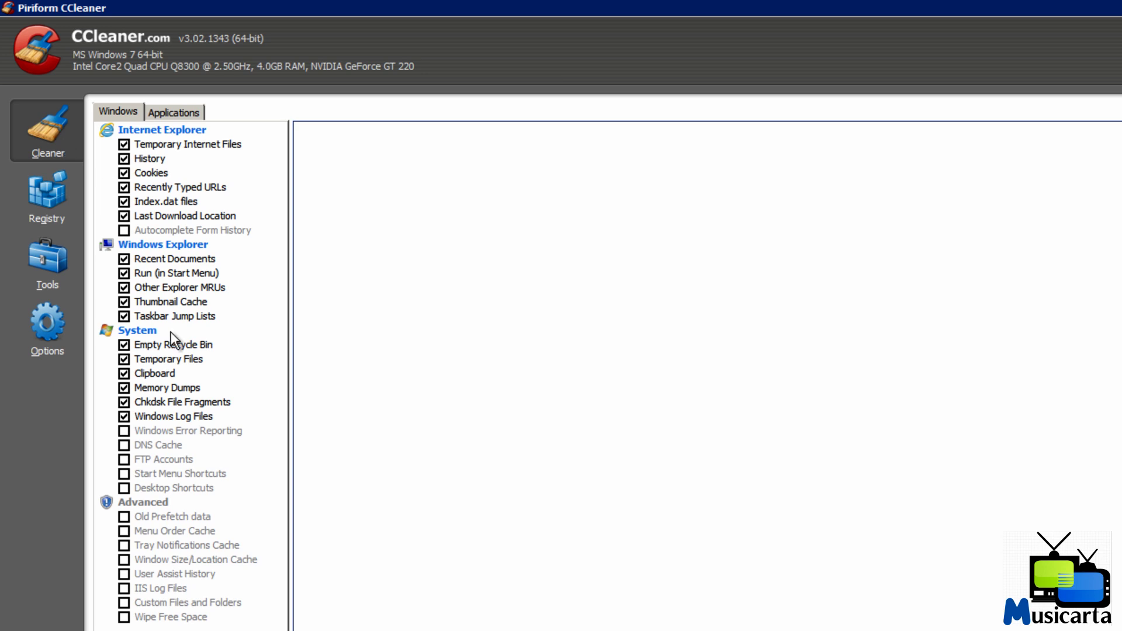
Tick DNS Cache in the Windows cleaning list, leaving Windows Error Reporting unticked
left_click(124, 431)
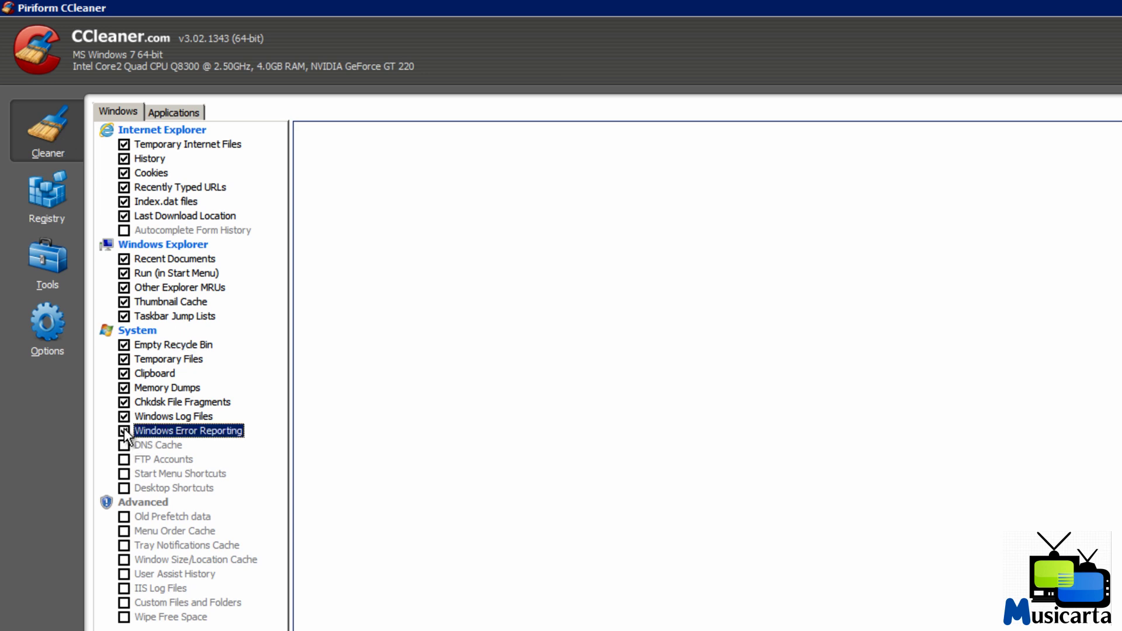
left_click(124, 430)
left_click(124, 447)
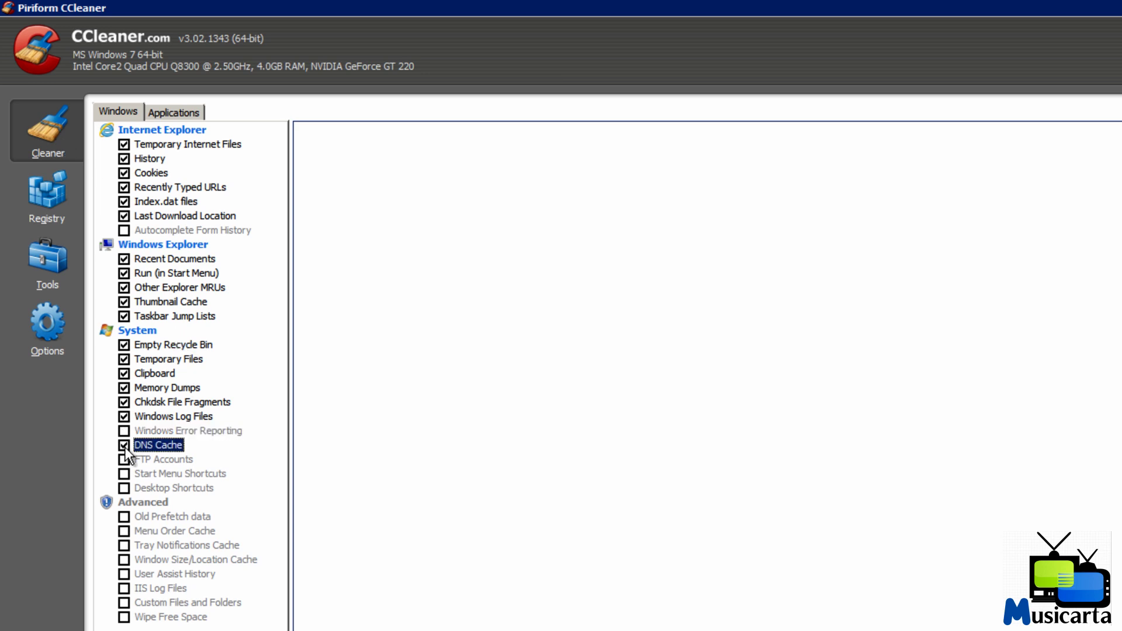
left_click(176, 111)
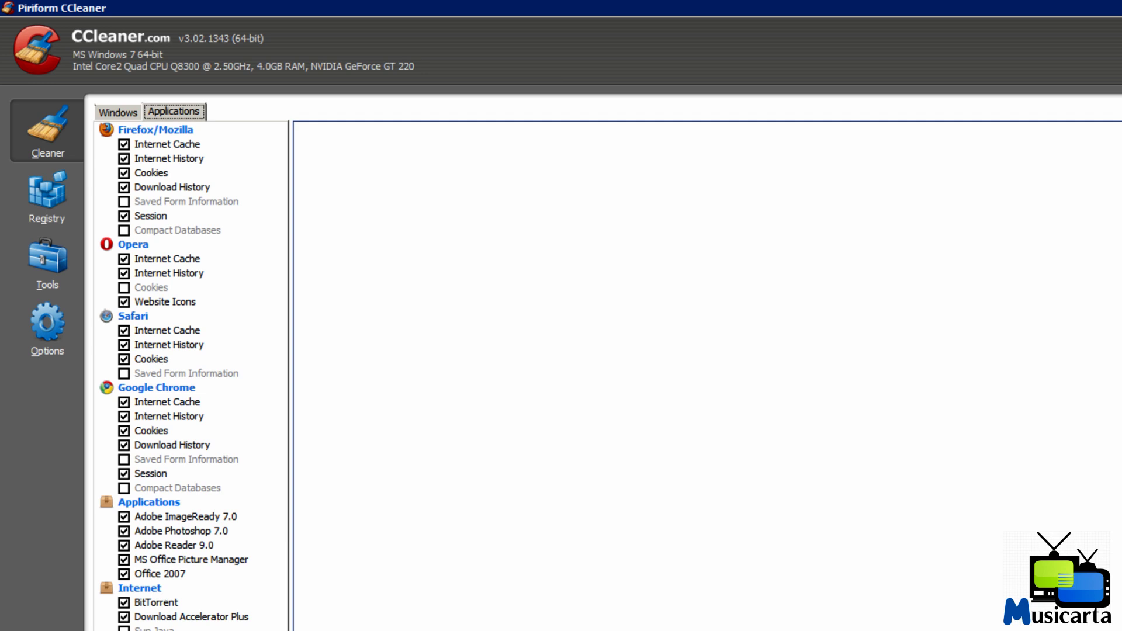
left_click(115, 111)
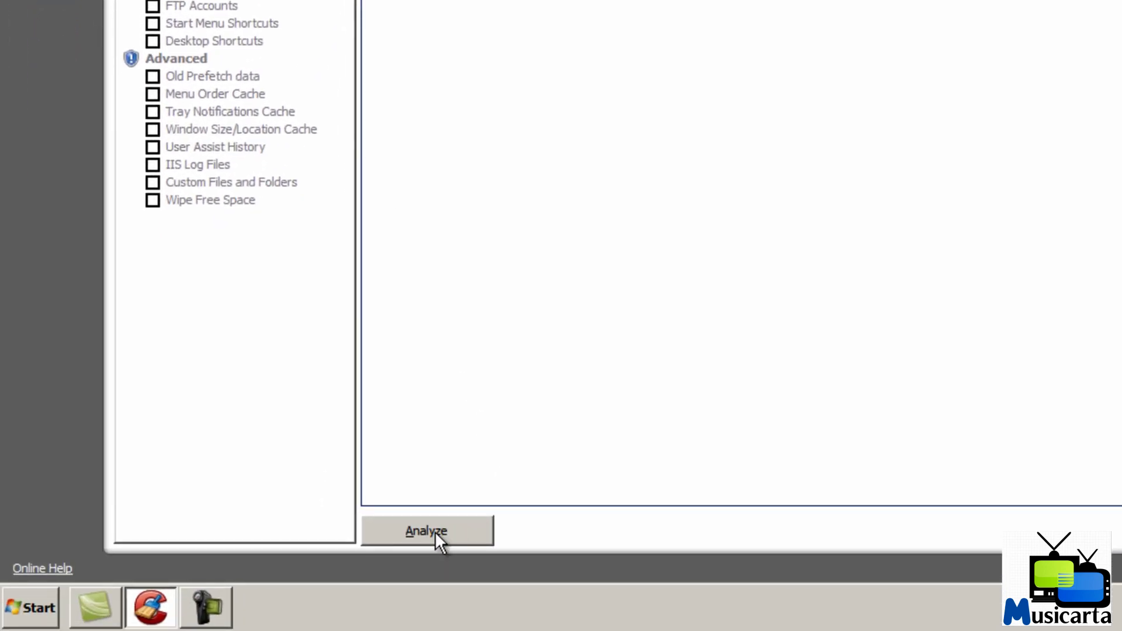
Analyze and clean about 400 MB of files, then switch to the Registry cleaner
left_click(430, 530)
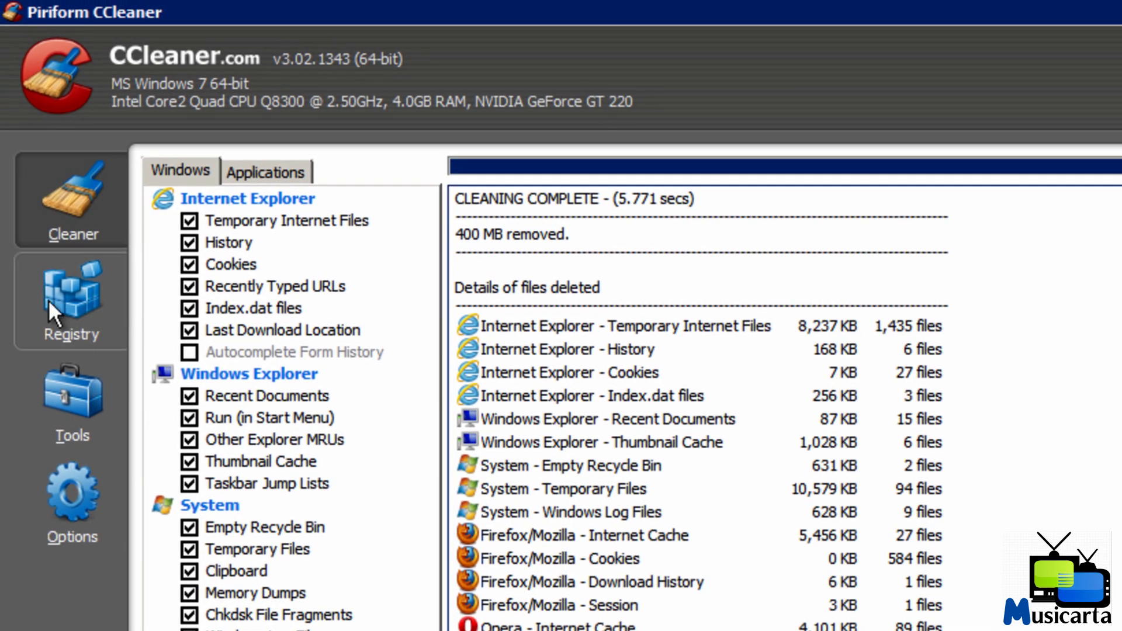
left_click(48, 300)
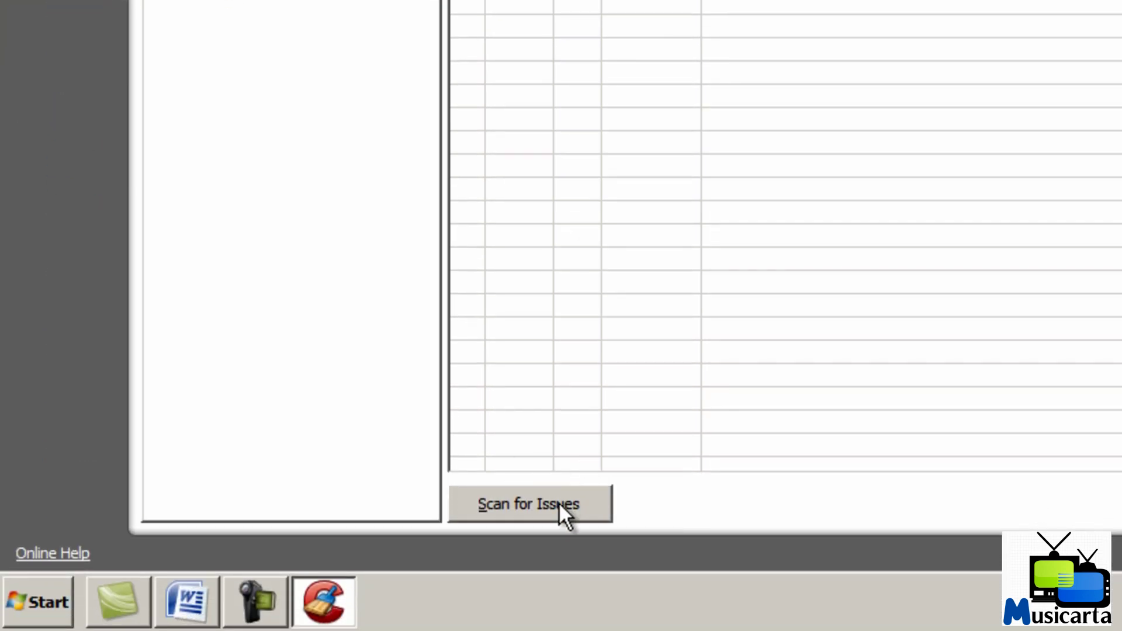
Scan the registry, save a .reg backup, and fix all 63 issues found
left_click(559, 502)
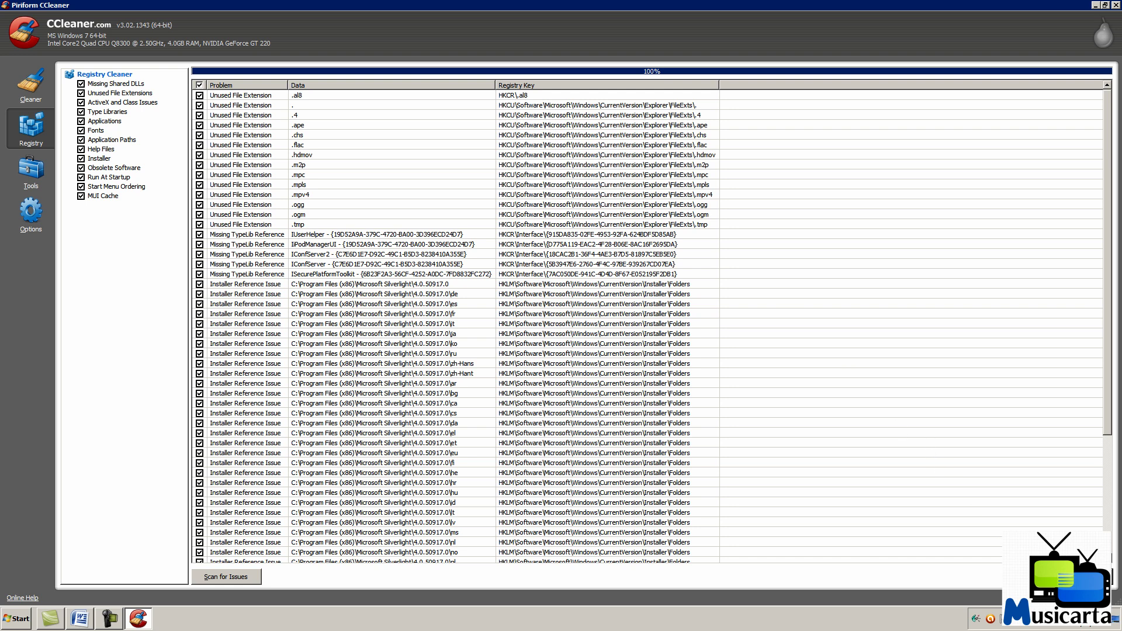
left_click(1058, 577)
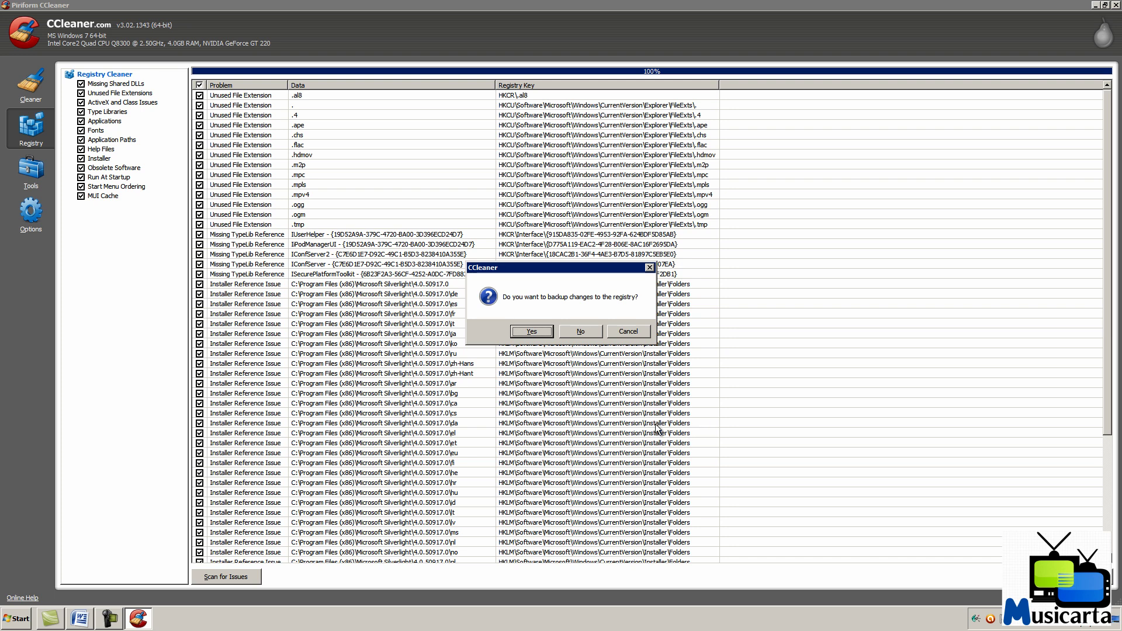
left_click(528, 334)
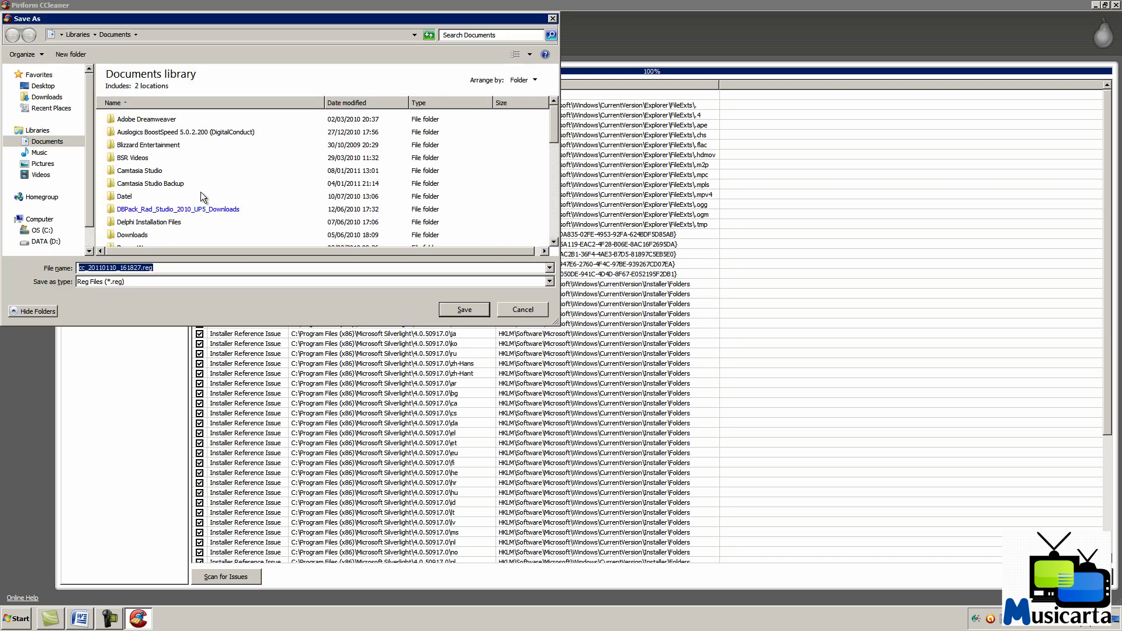
left_click(473, 313)
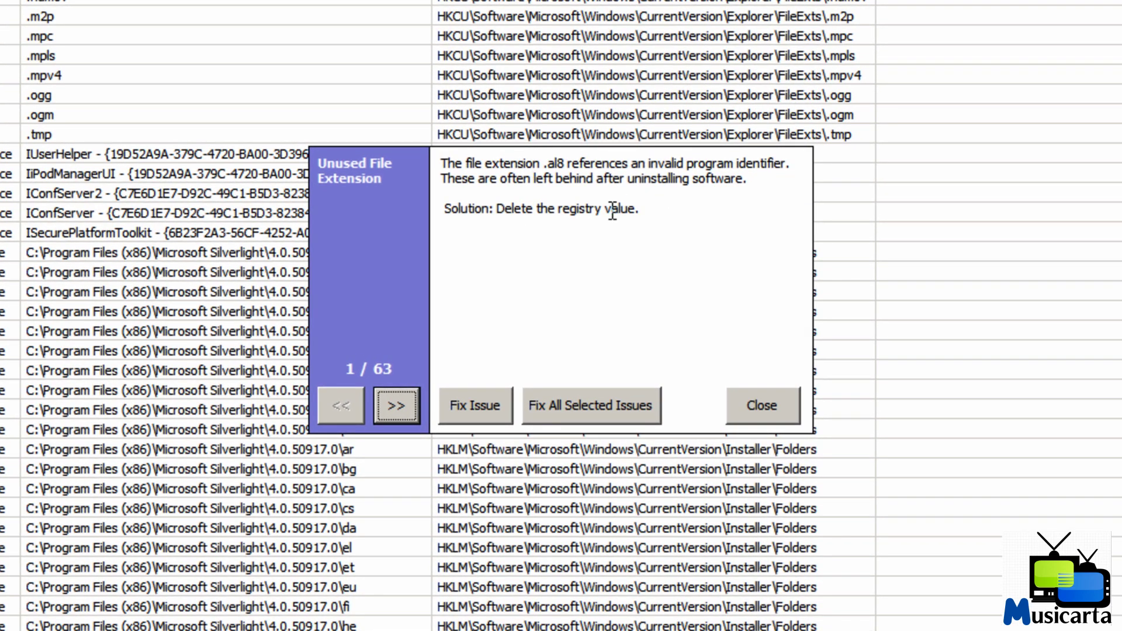
left_click(580, 406)
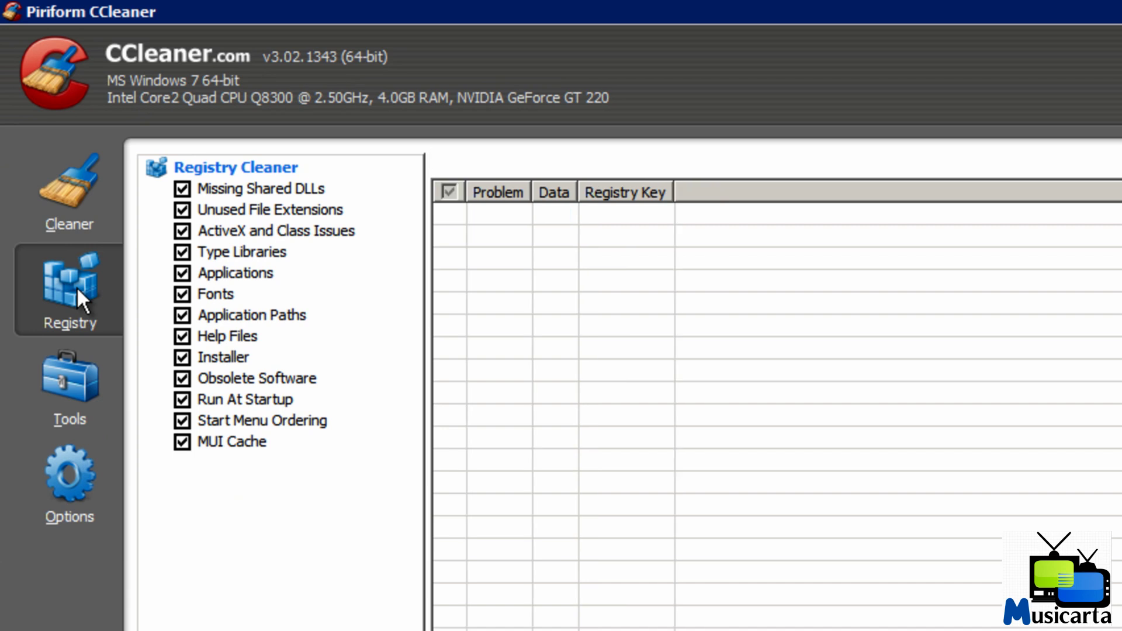
Disable the Google Update entry in Tools > Startup
left_click(57, 388)
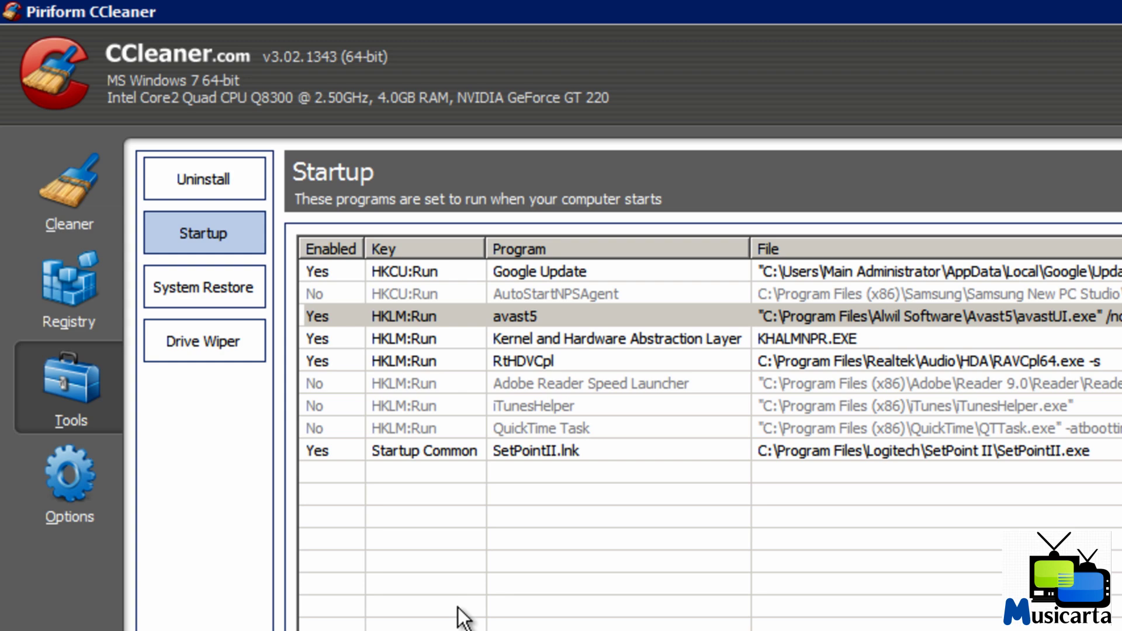
left_click(232, 186)
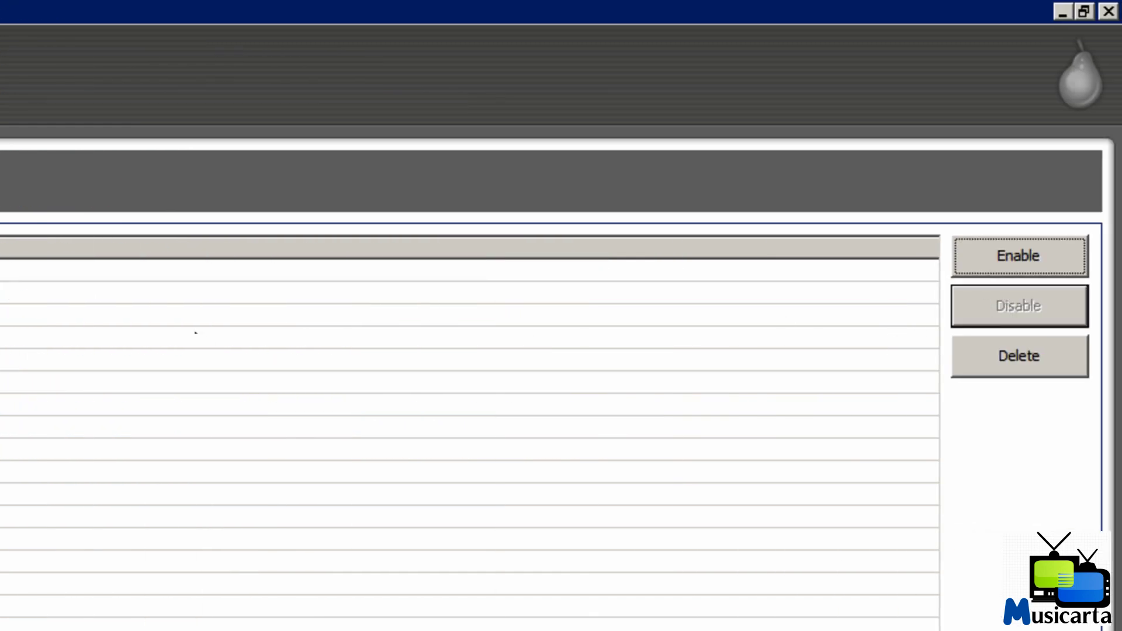
key("Return")
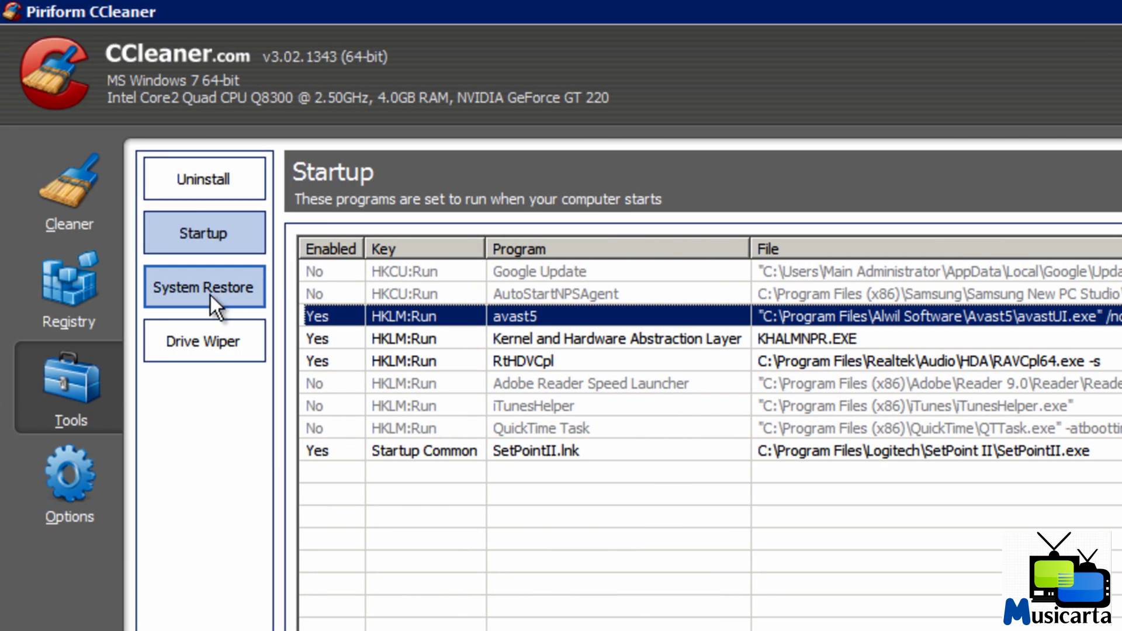
Browse the System Restore points, then tick drive OS (C:) in Drive Wiper
left_click(210, 295)
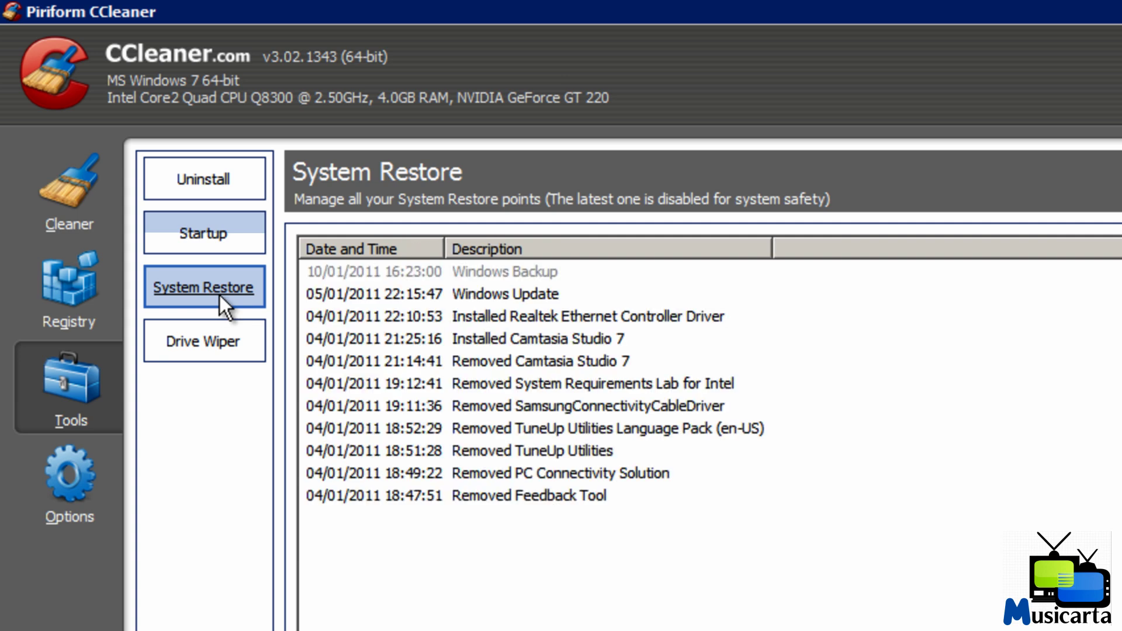
left_click(543, 296)
left_click(507, 322)
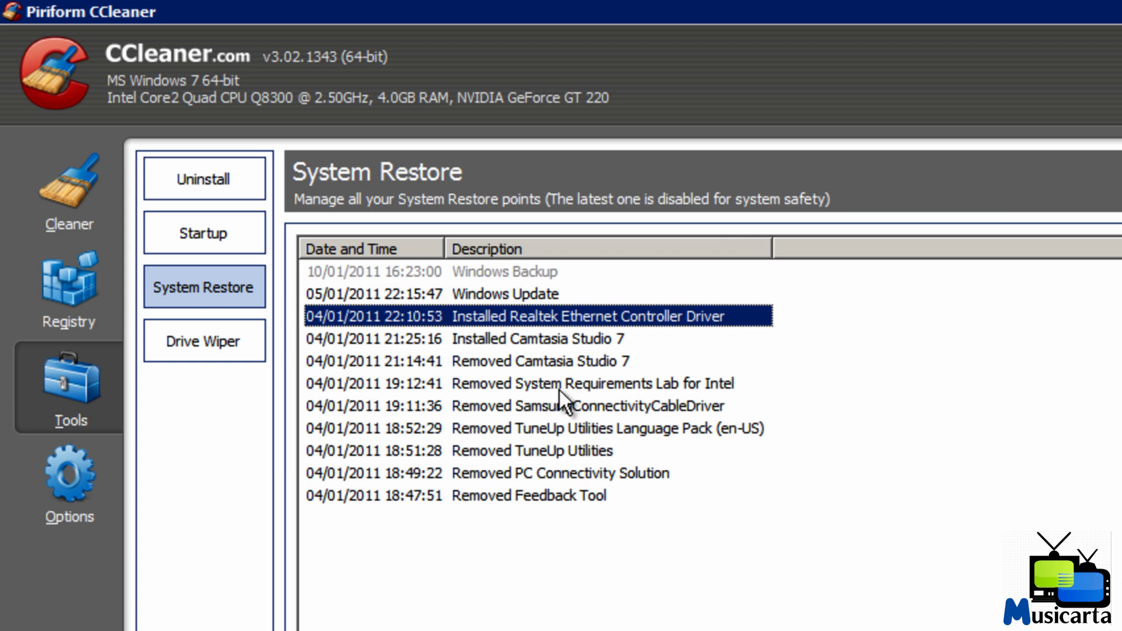
left_click(524, 344)
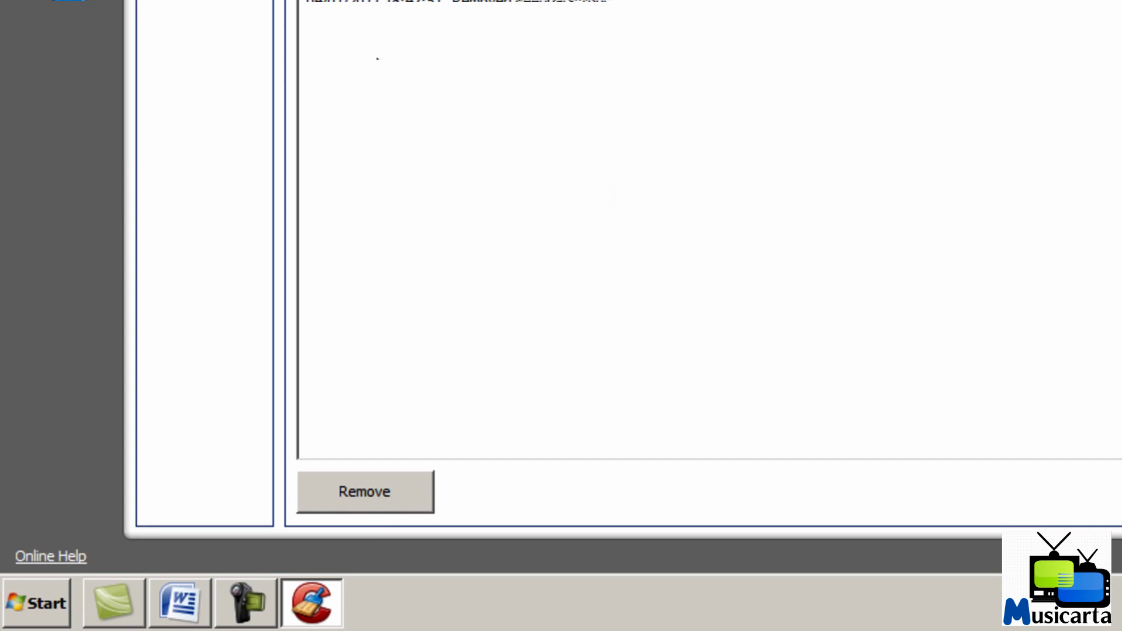
left_click(218, 281)
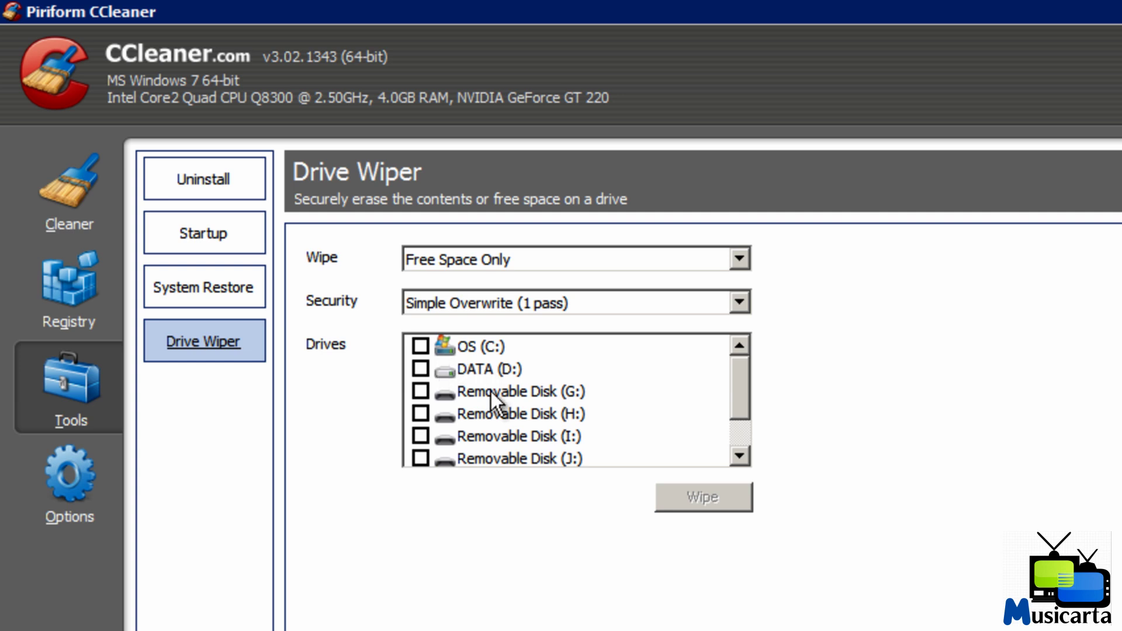
left_click(421, 346)
Open Options and browse the Settings and Cookies pages before the Include page
left_click(98, 488)
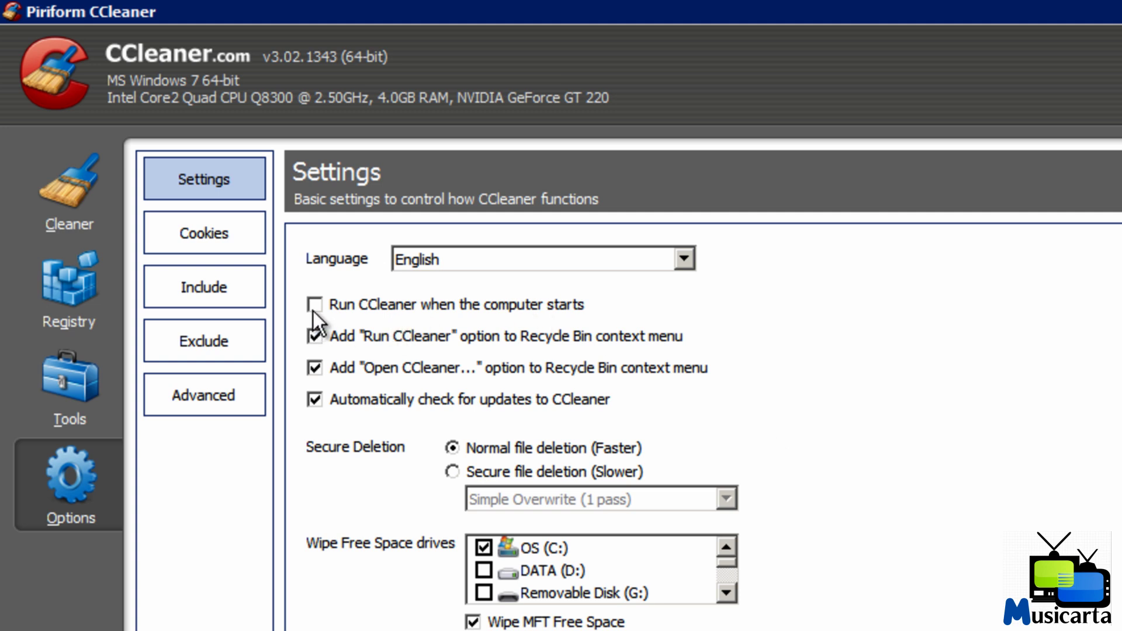
left_click(226, 233)
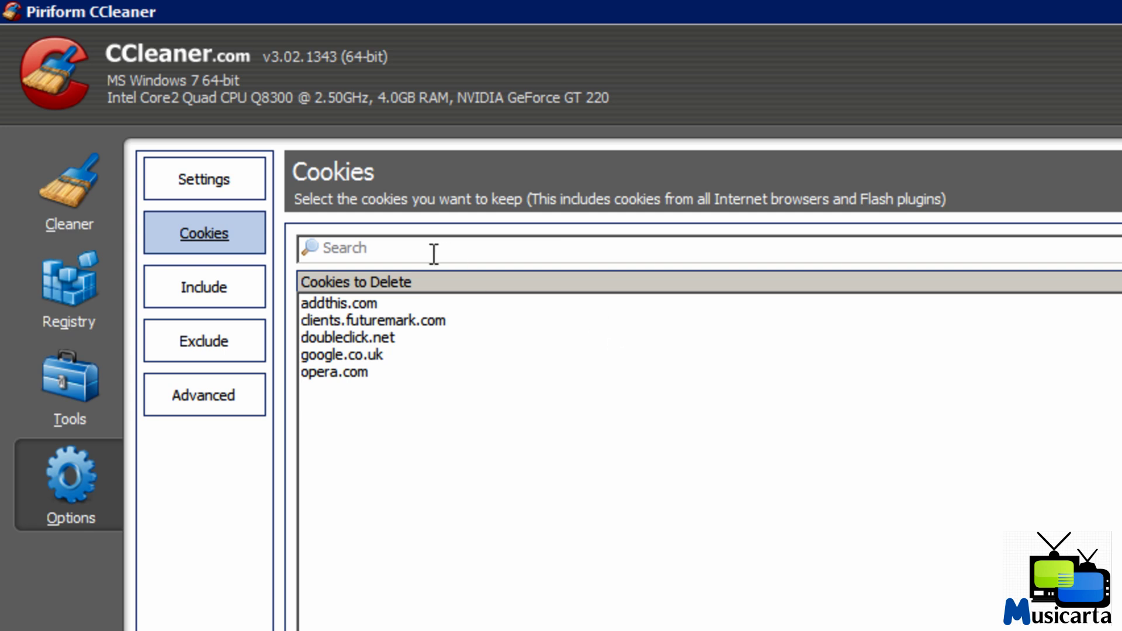
left_click(223, 297)
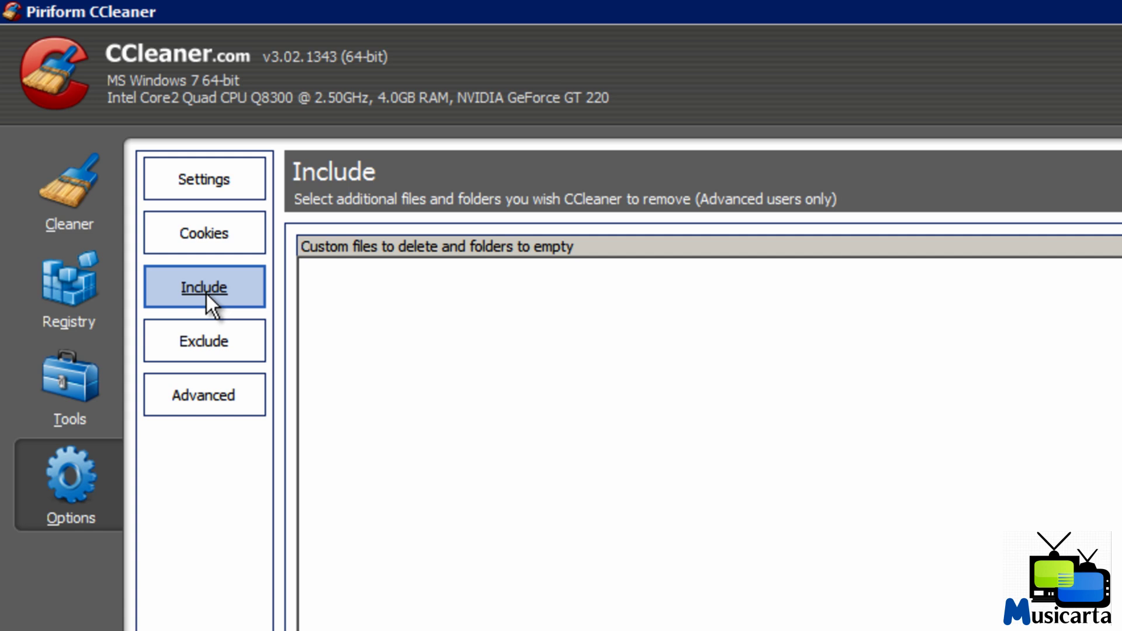
Browse the Include and Exclude option pages, ending on the Advanced options page
left_click(91, 175)
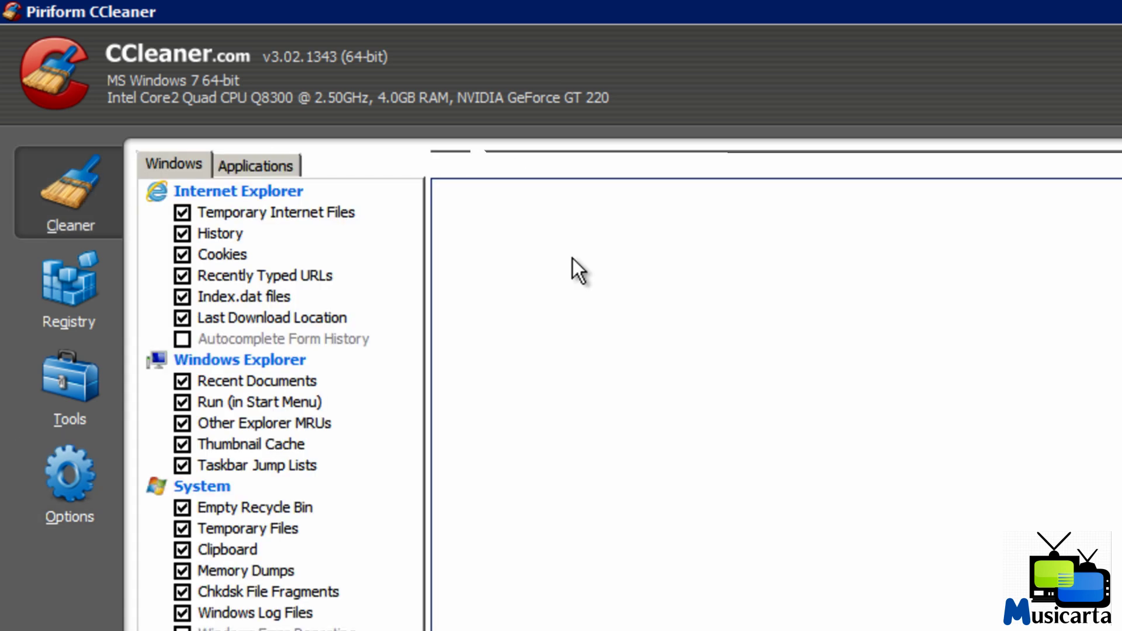
left_click(50, 493)
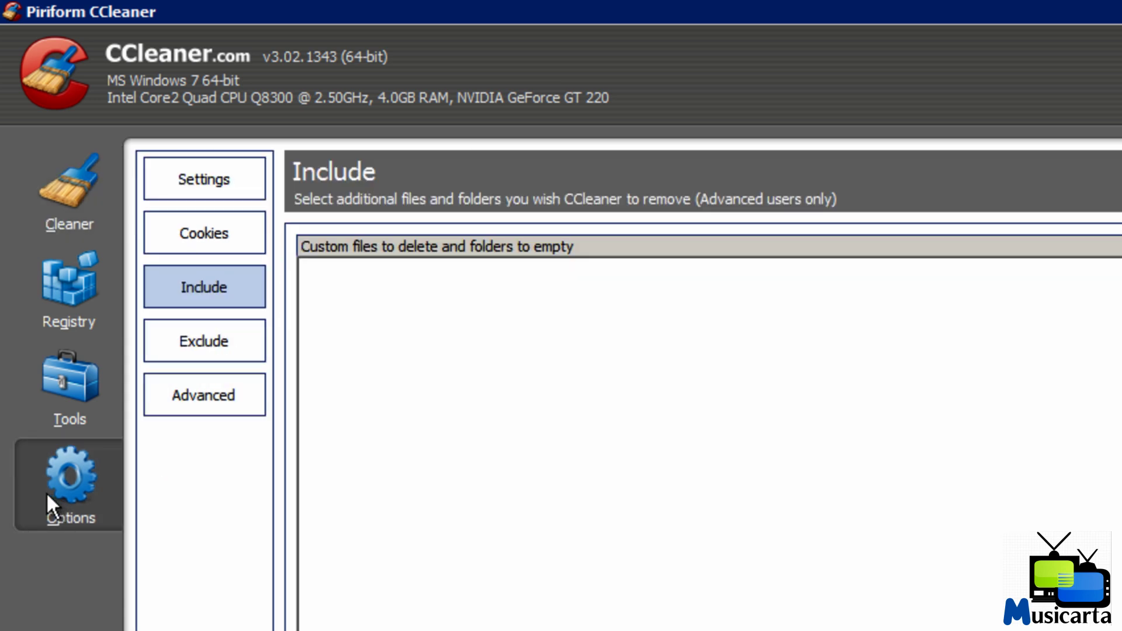
left_click(187, 339)
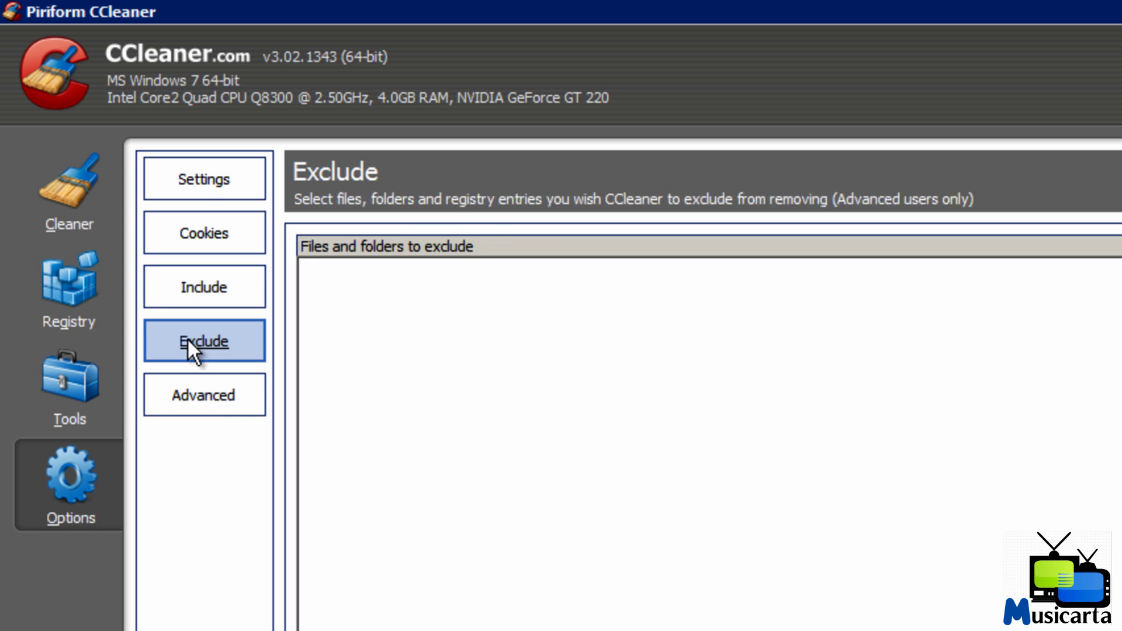
left_click(186, 403)
left_click(208, 295)
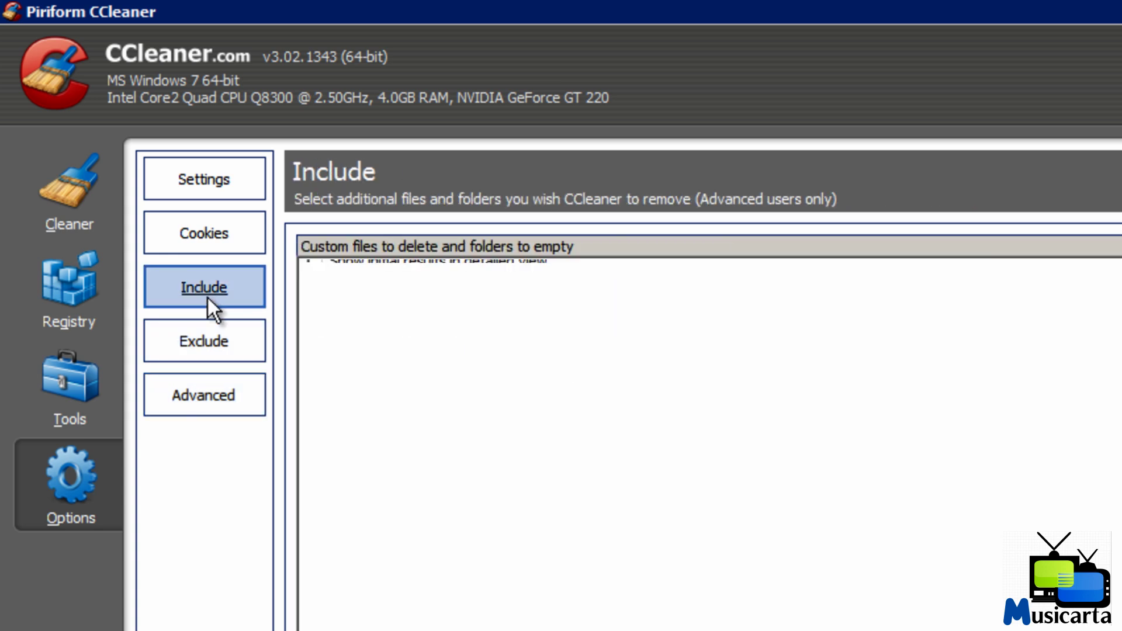
left_click(209, 338)
left_click(209, 296)
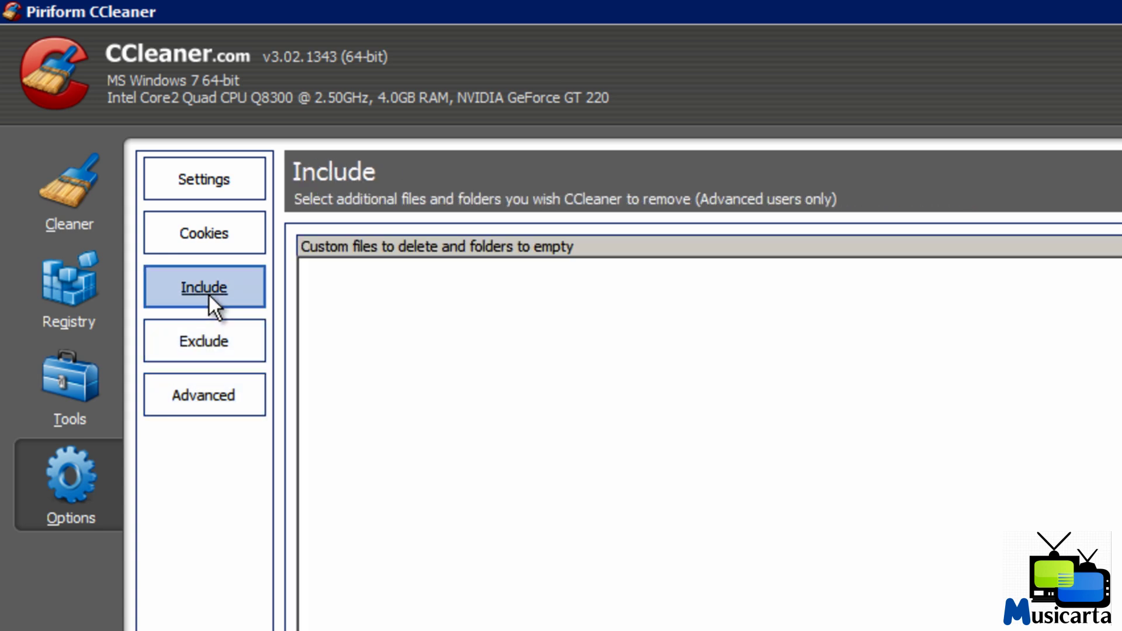
left_click(232, 401)
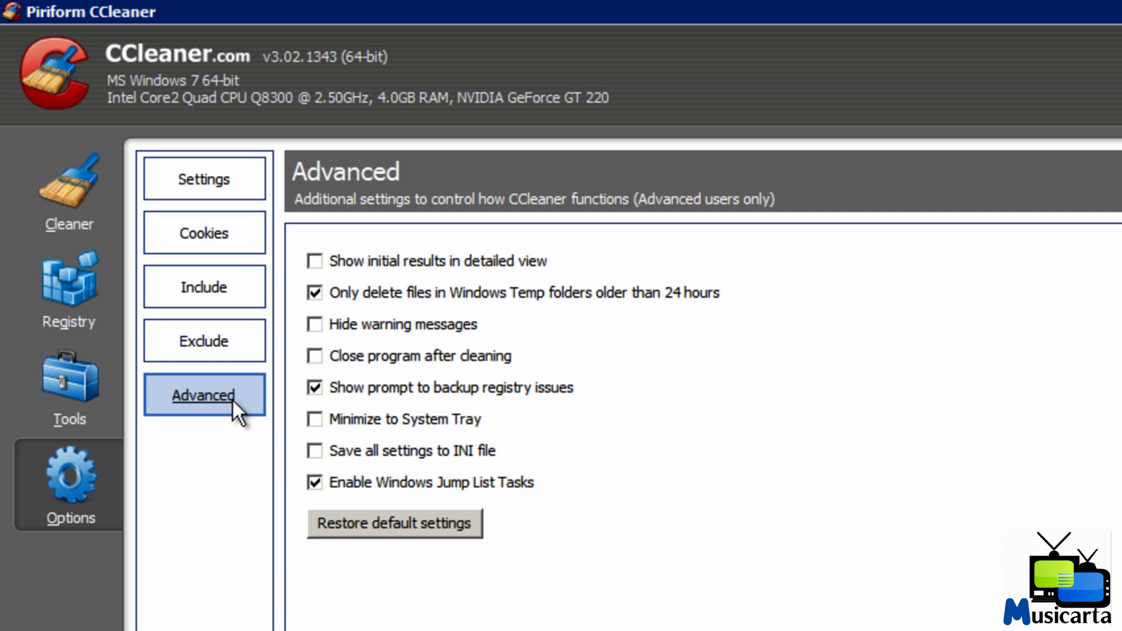